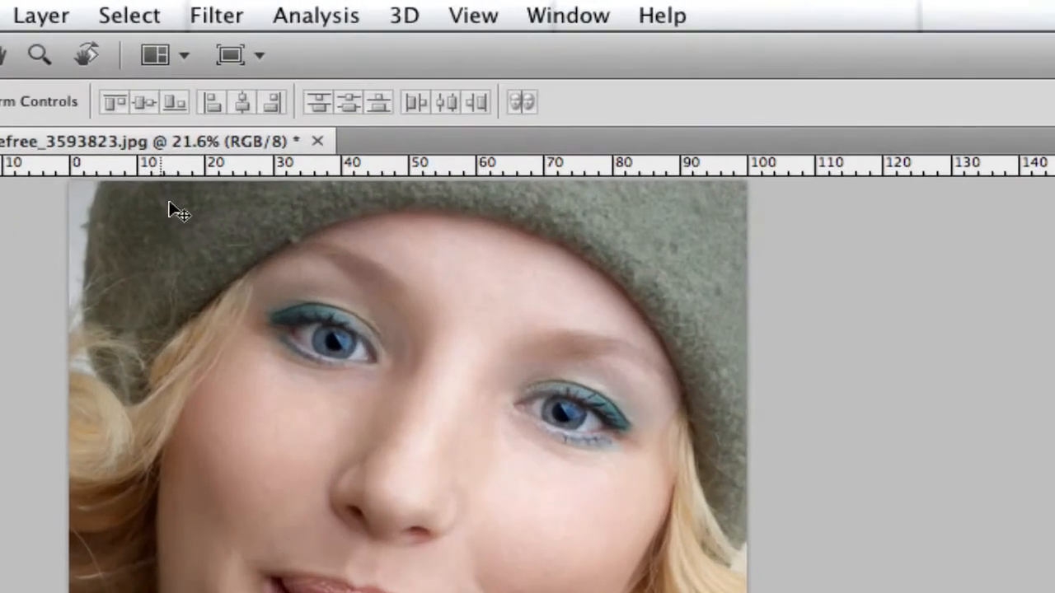
Step: Start a Color Range selection and sample the green of the scarf's lower-left fold
left_click(295, 7)
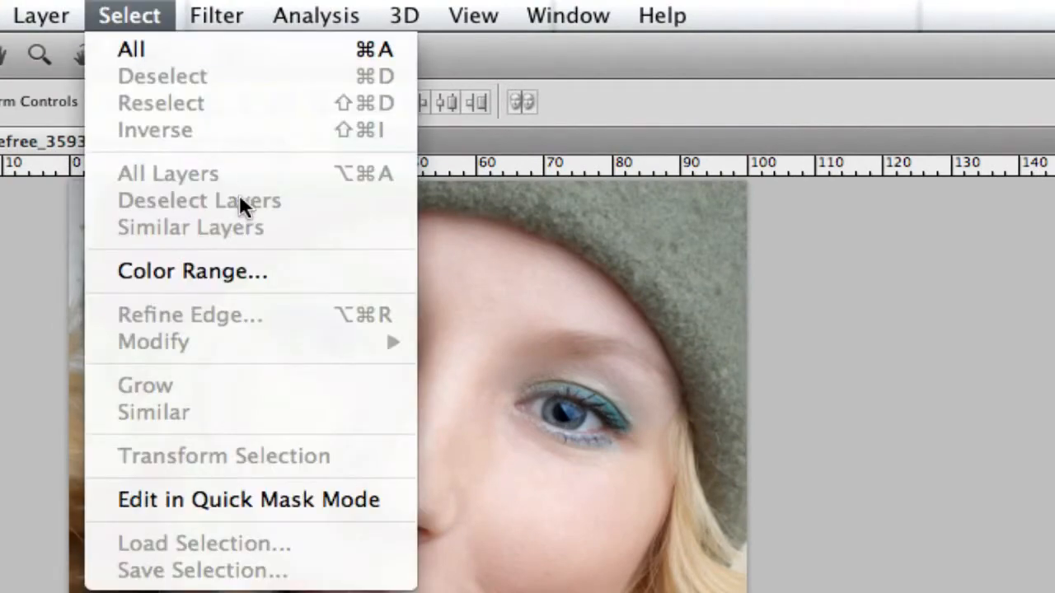
left_click(269, 277)
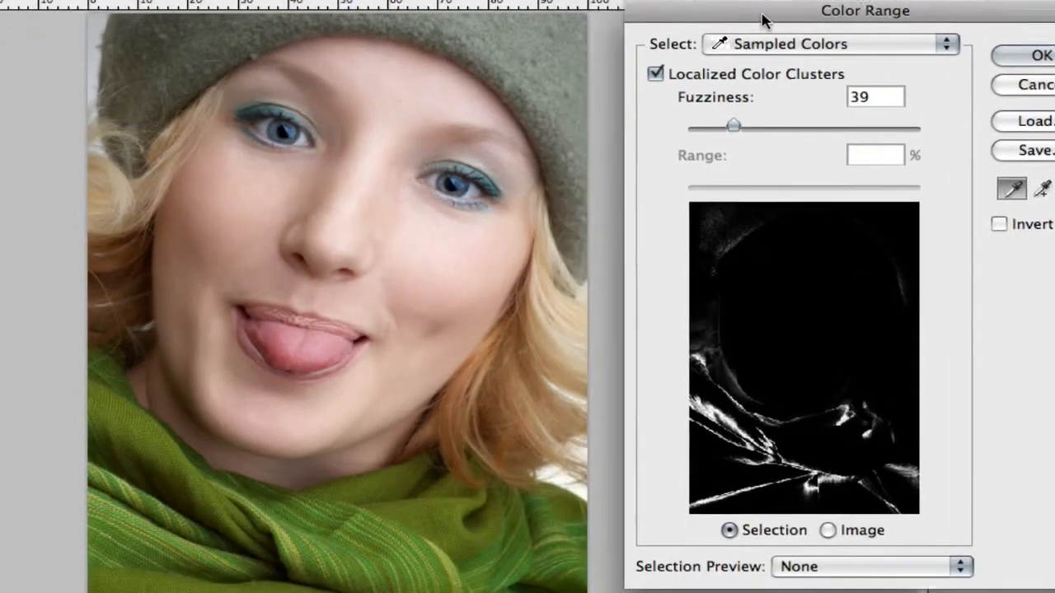
left_click_drag(763, 20, 735, 24)
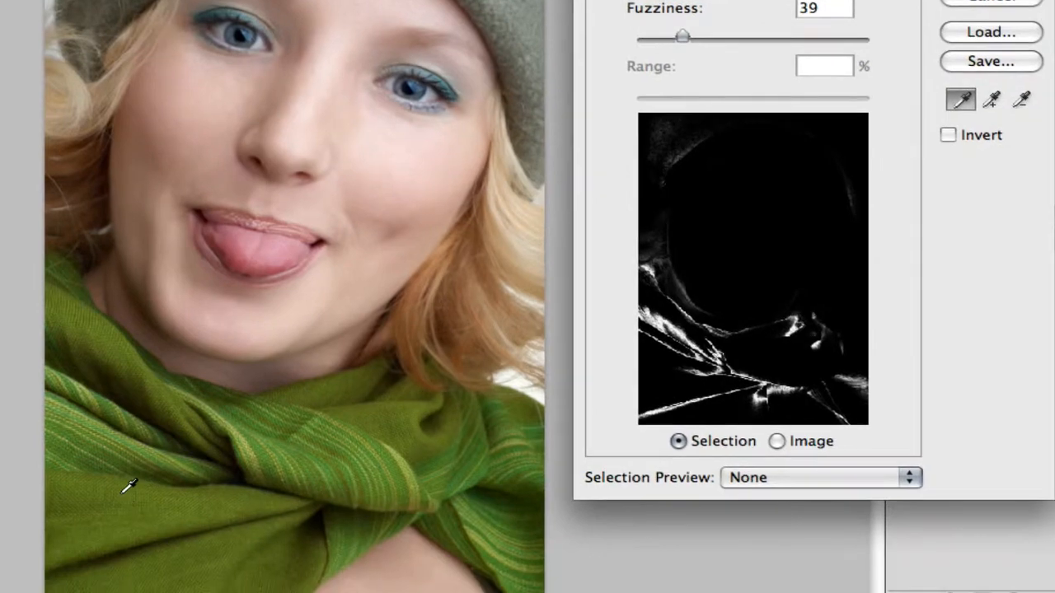
left_click(127, 490)
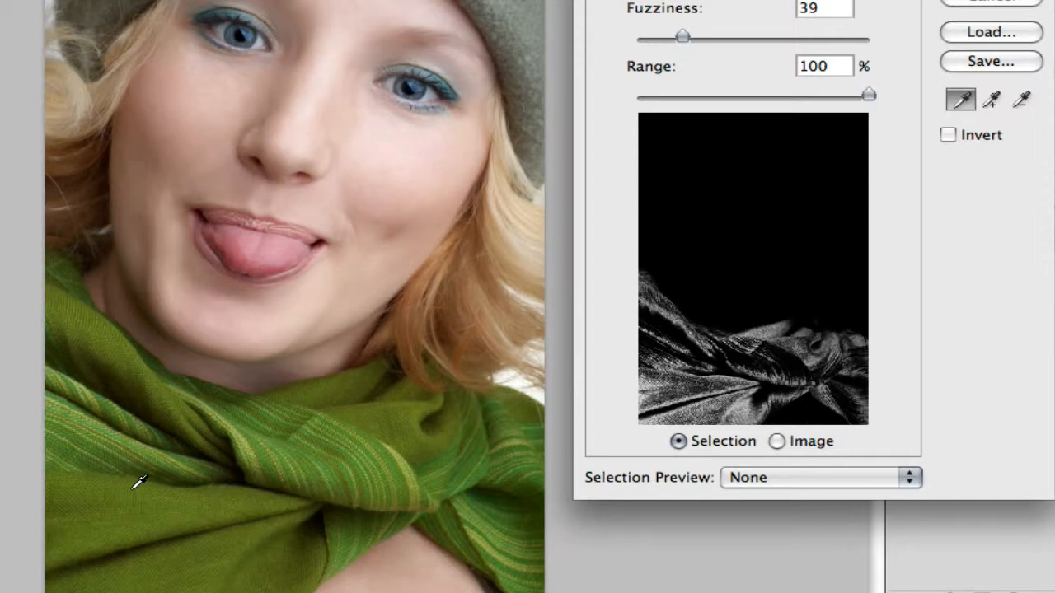
Step: Add further green shades from across the scarf's folds and stripes to the sampled colors
left_click(123, 491)
left_click(195, 526)
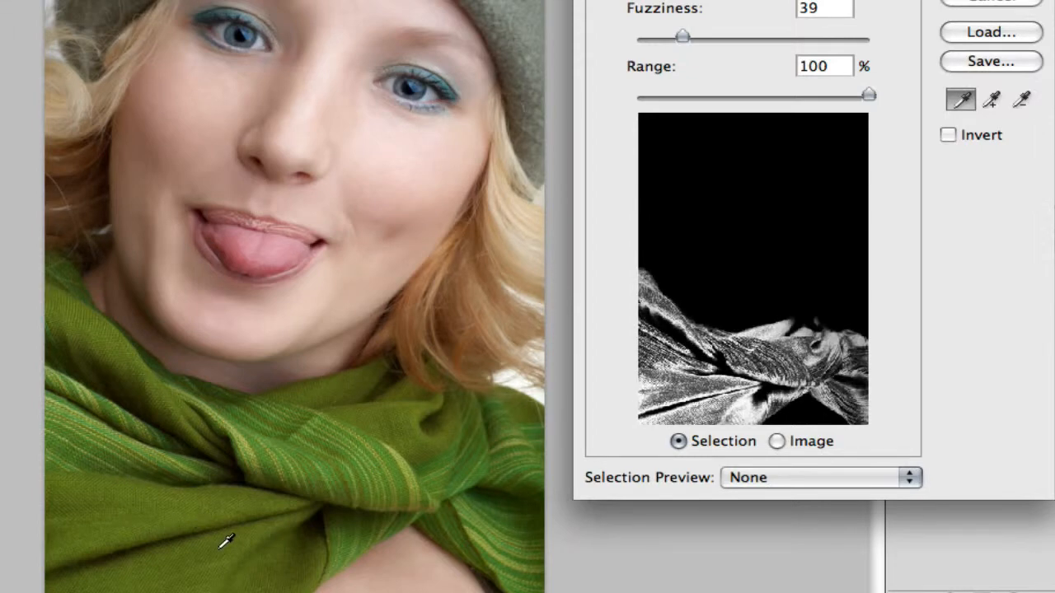
left_click(218, 549)
left_click(378, 459)
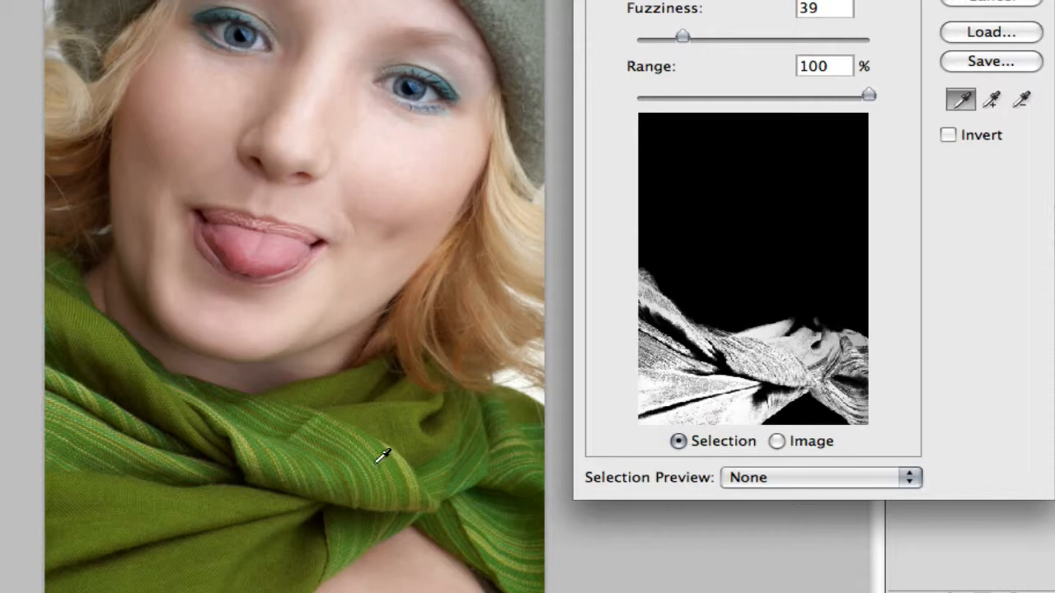
left_click(349, 456)
left_click(407, 435)
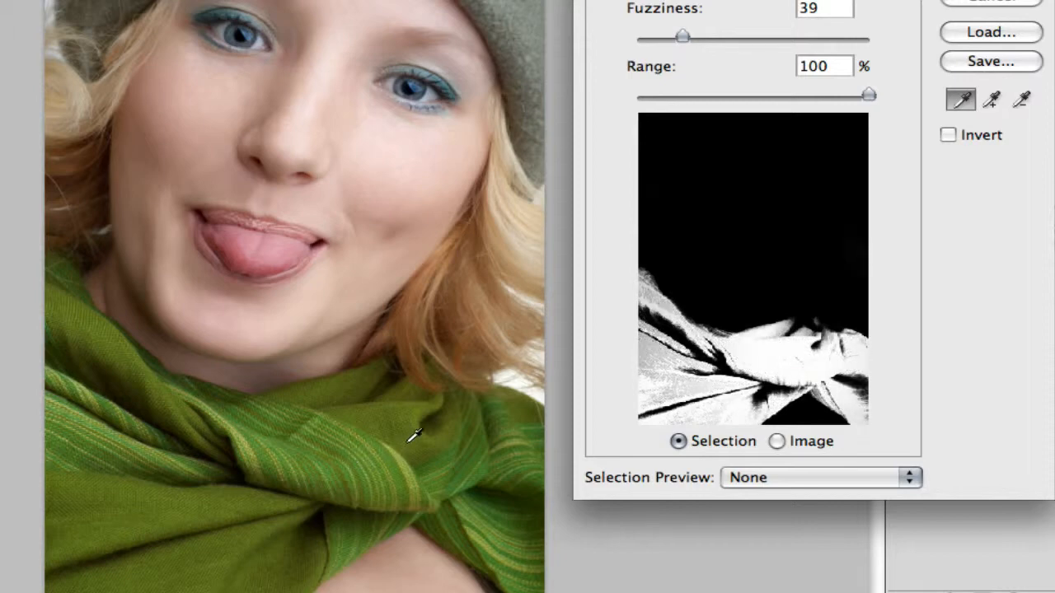
mouse_move(207, 426)
left_mouse_down()
mouse_move(138, 414)
mouse_move(137, 404)
mouse_move(253, 455)
mouse_move(361, 466)
mouse_move(449, 450)
mouse_move(496, 463)
mouse_move(504, 499)
left_mouse_up()
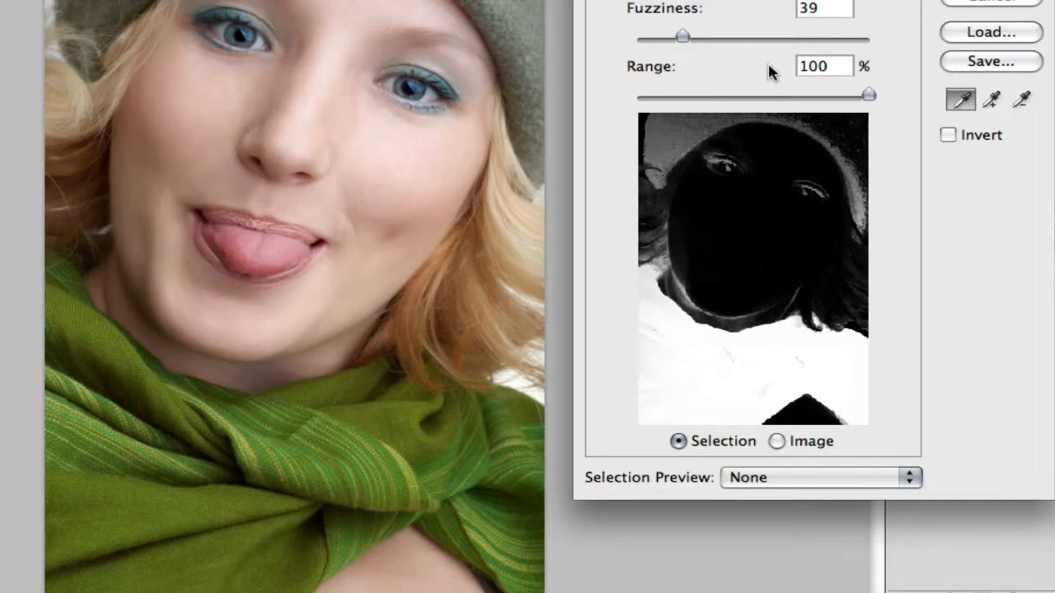
Step: Limit the color range by setting Range to 37% and Fuzziness to 31
left_click_drag(871, 97, 750, 100)
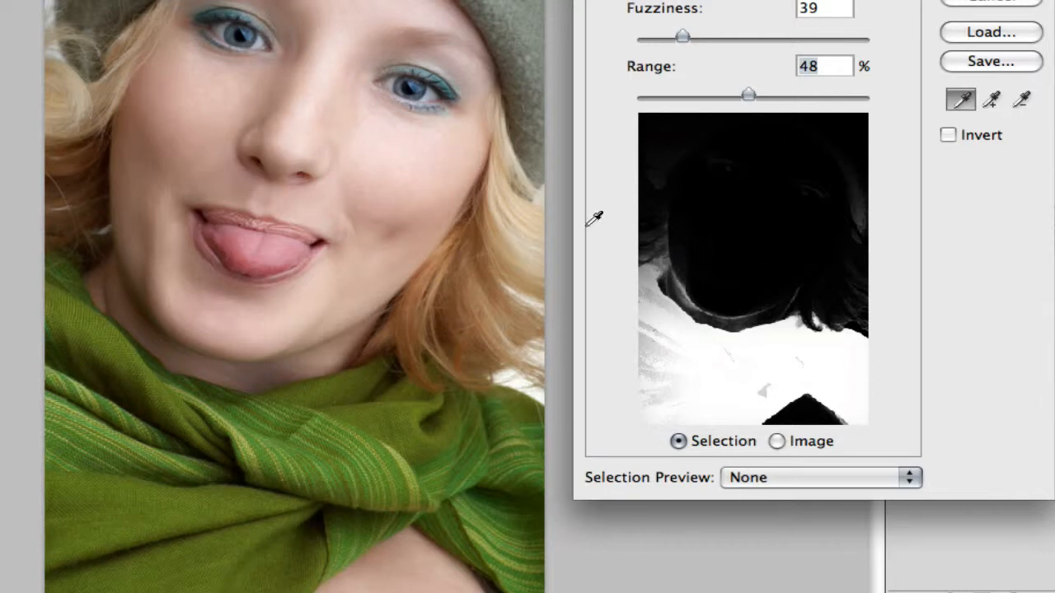
left_click_drag(747, 95, 722, 96)
mouse_move(683, 37)
left_mouse_down()
mouse_move(694, 36)
mouse_move(672, 38)
left_mouse_up()
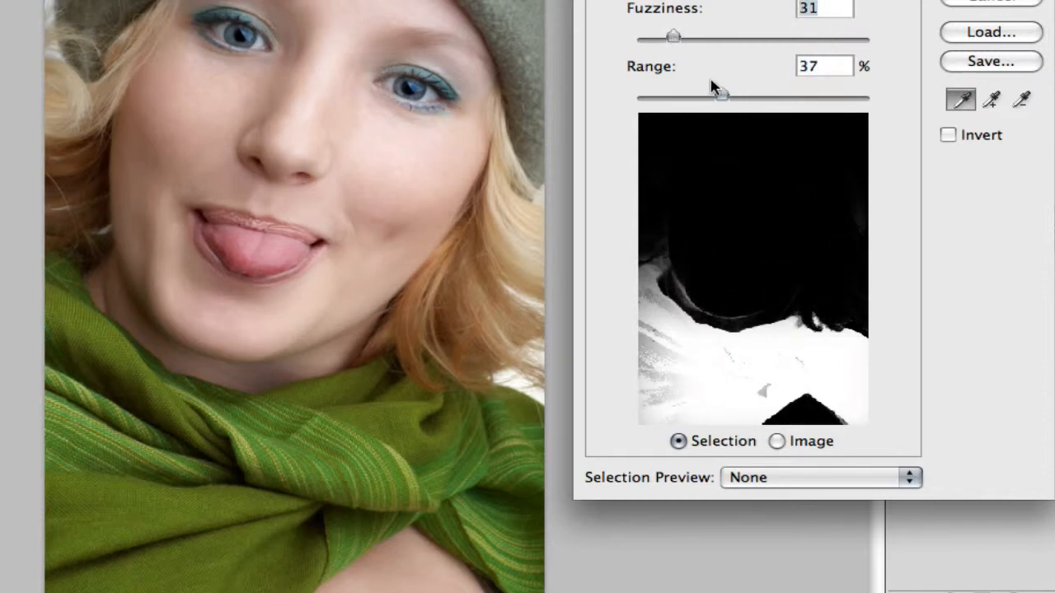
left_click(722, 94)
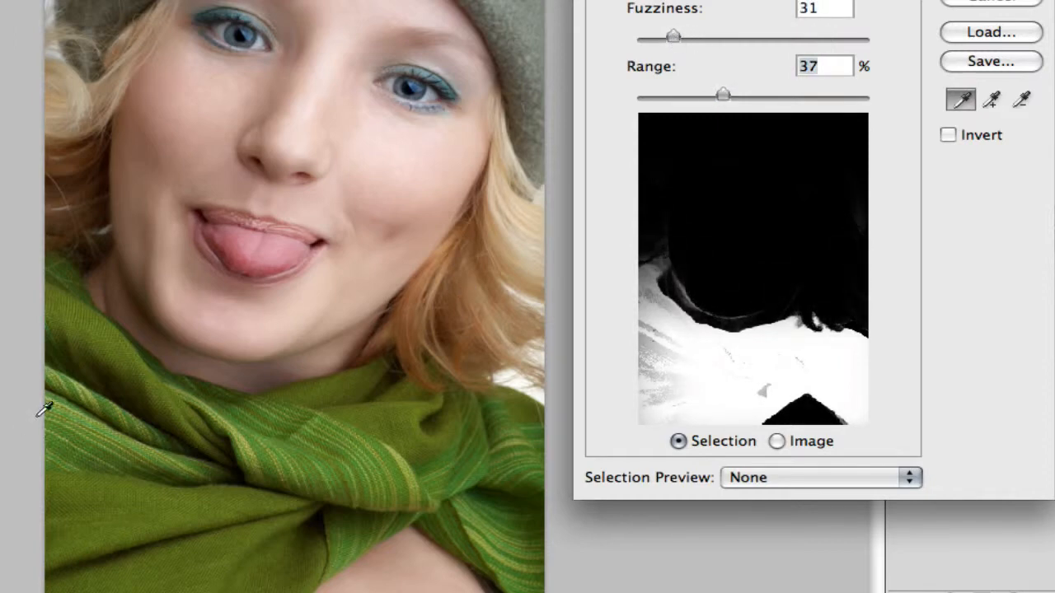
Step: Add the missing scarf shades to the sampled colors and try subtracting the skin tones under the chin
left_click(107, 363, "shift")
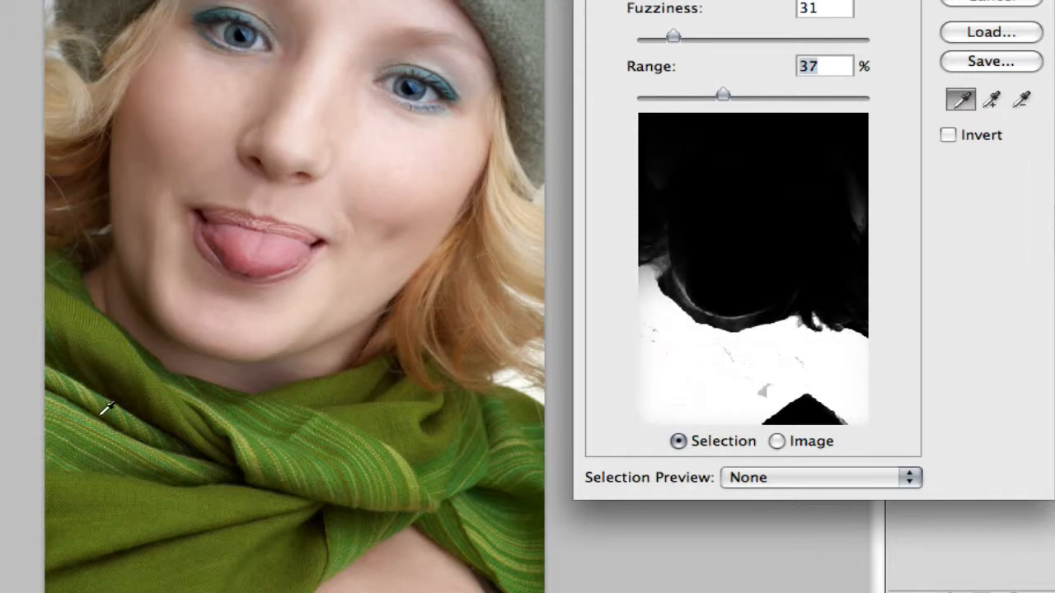
left_click(331, 526, "shift")
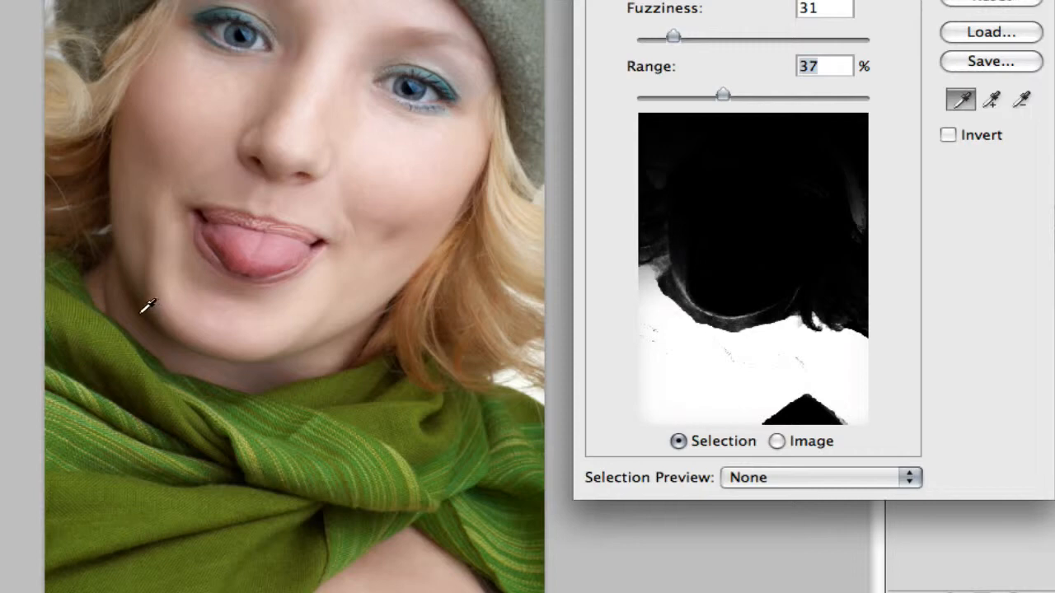
left_click_drag(149, 306, 214, 350)
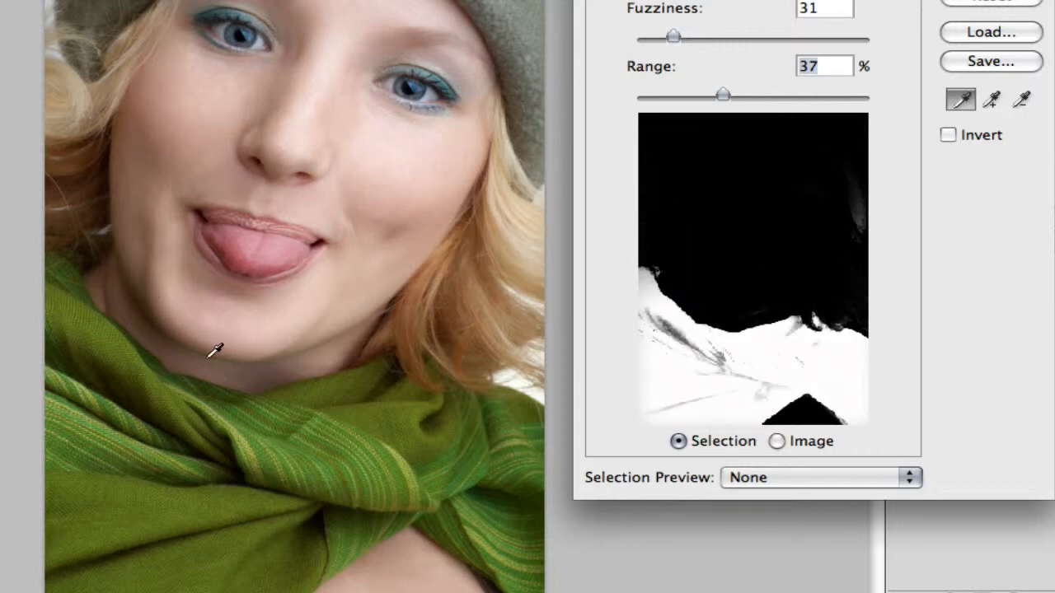
left_click(108, 386, "shift")
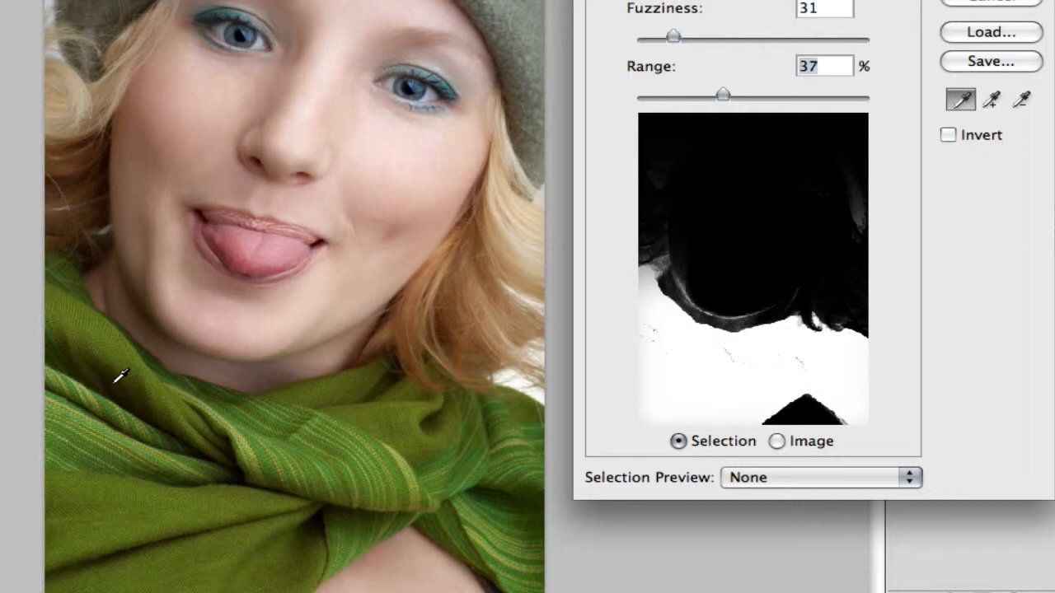
Step: Set Fuzziness to 28, apply the color range, and invert the resulting selection
left_click_drag(675, 39, 669, 39)
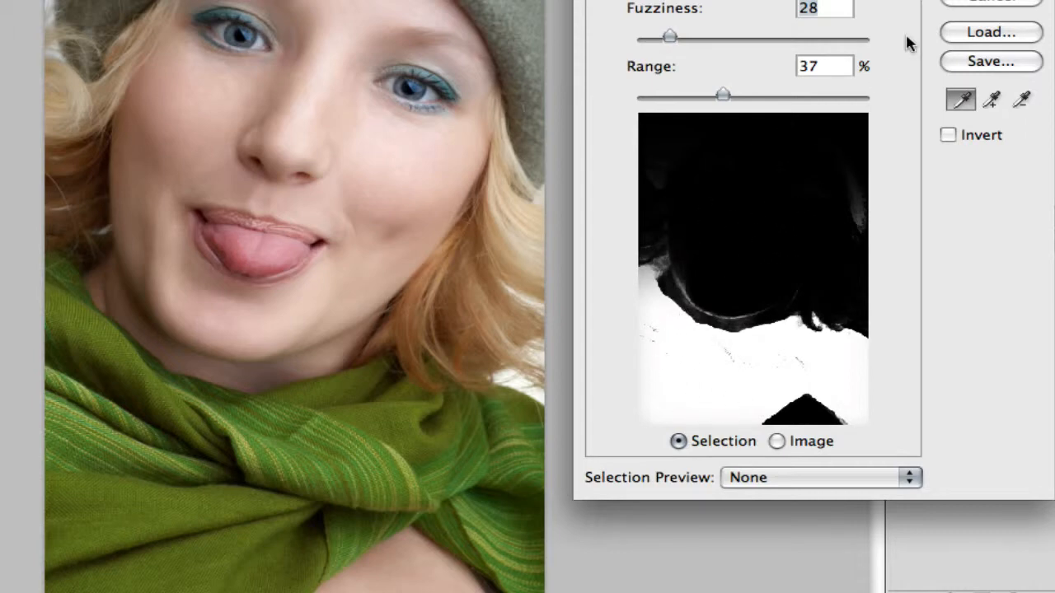
left_click(992, 2)
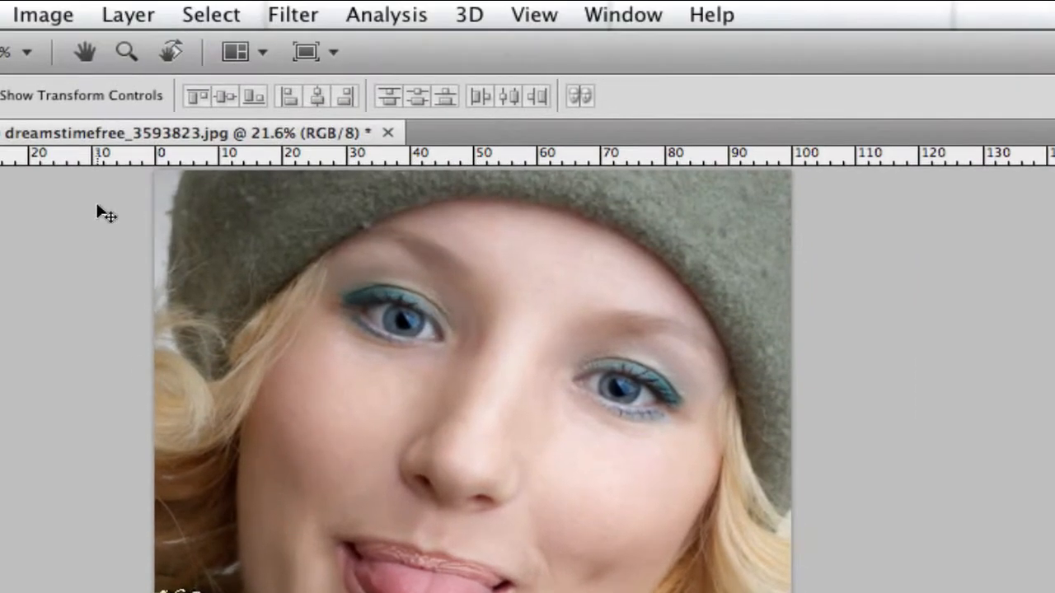
left_click(210, 15)
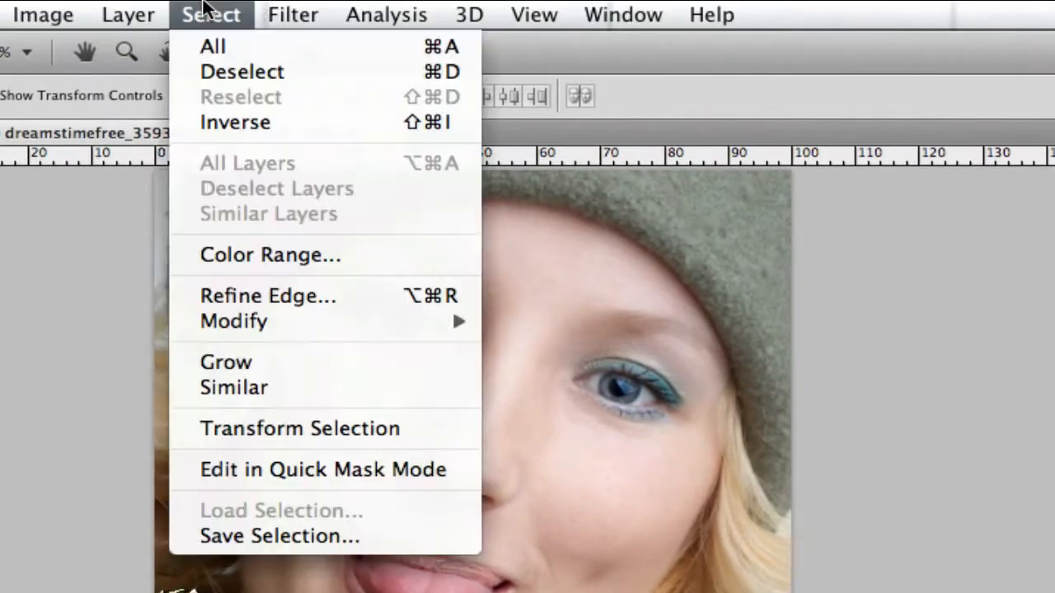
left_click(274, 128)
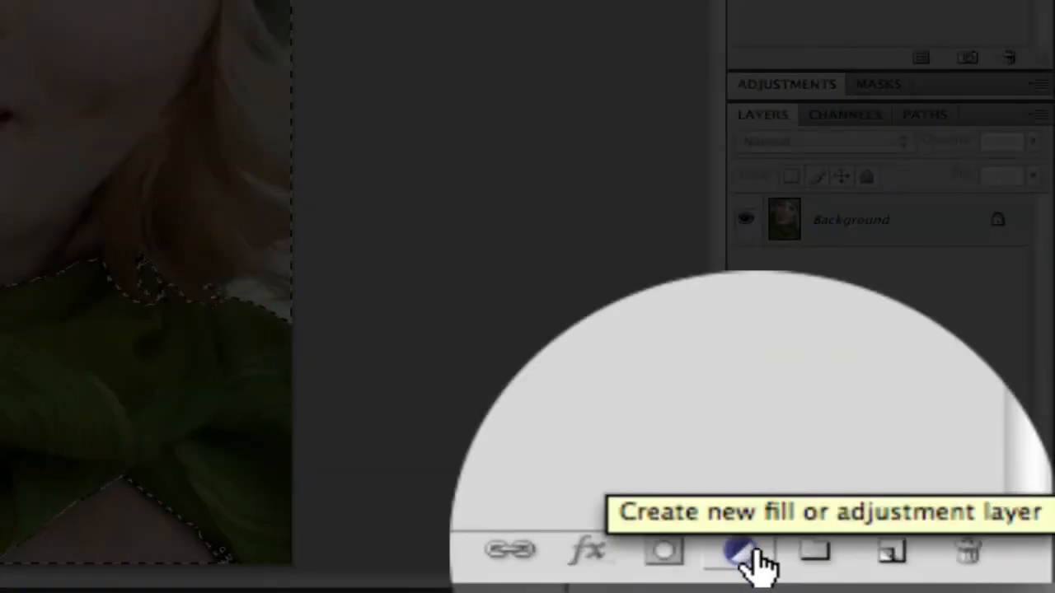
Step: Add a Hue/Saturation adjustment layer from the selection and set its Saturation to -100
left_click(756, 562)
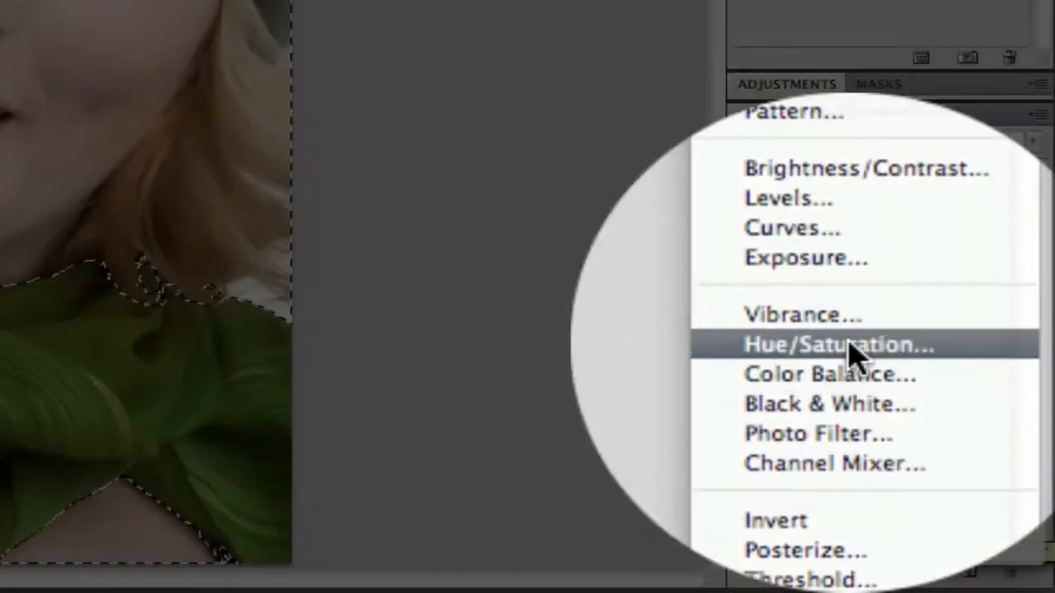
left_click(826, 324)
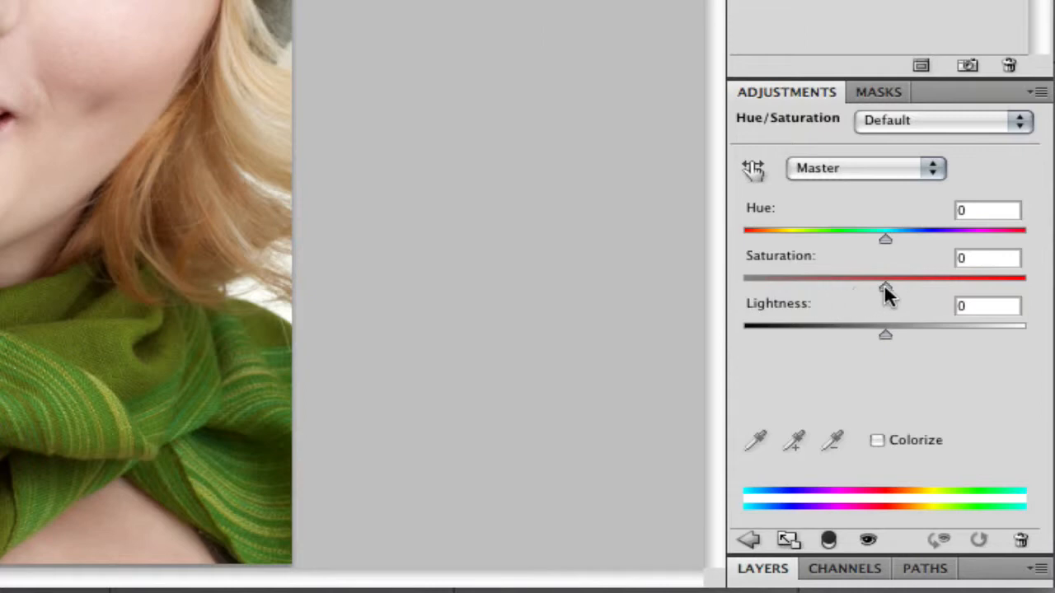
left_click_drag(884, 287, 738, 285)
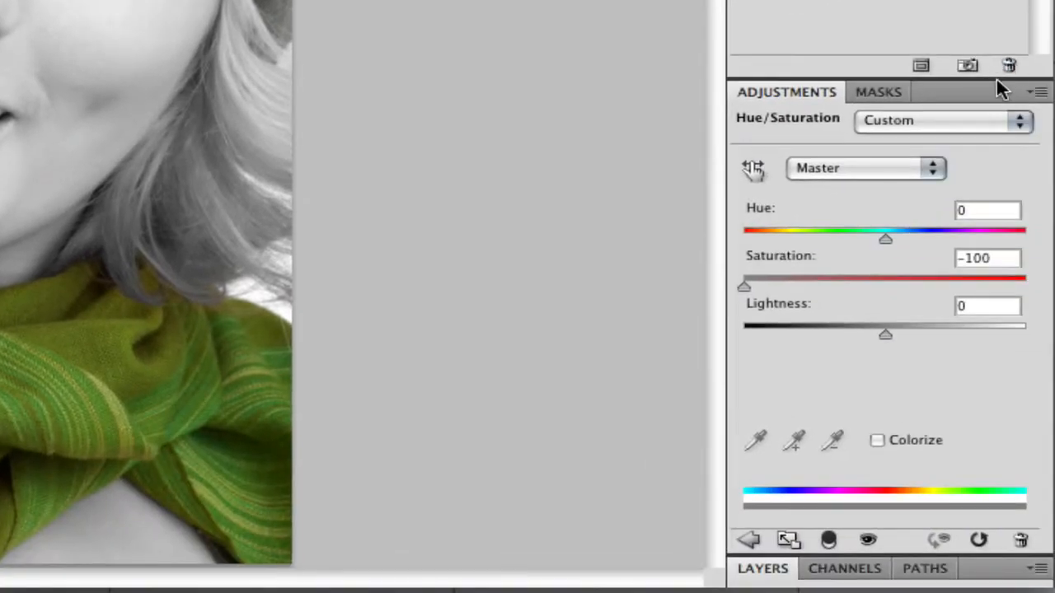
Step: Enlarge the layer list and toggle the Hue/Saturation layer's visibility off and on to compare the effect
left_click(996, 87)
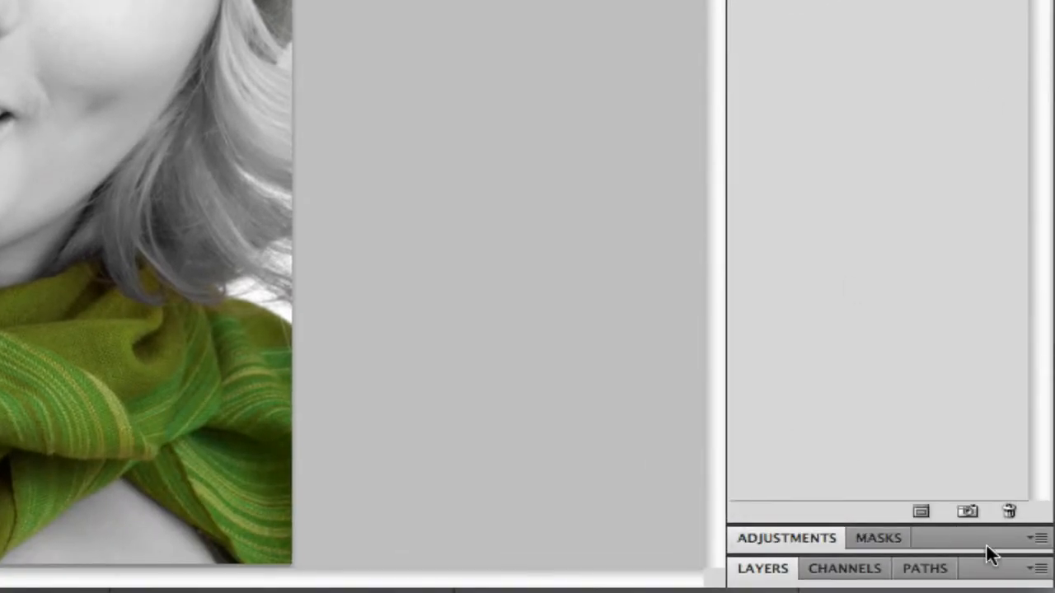
left_click(987, 565)
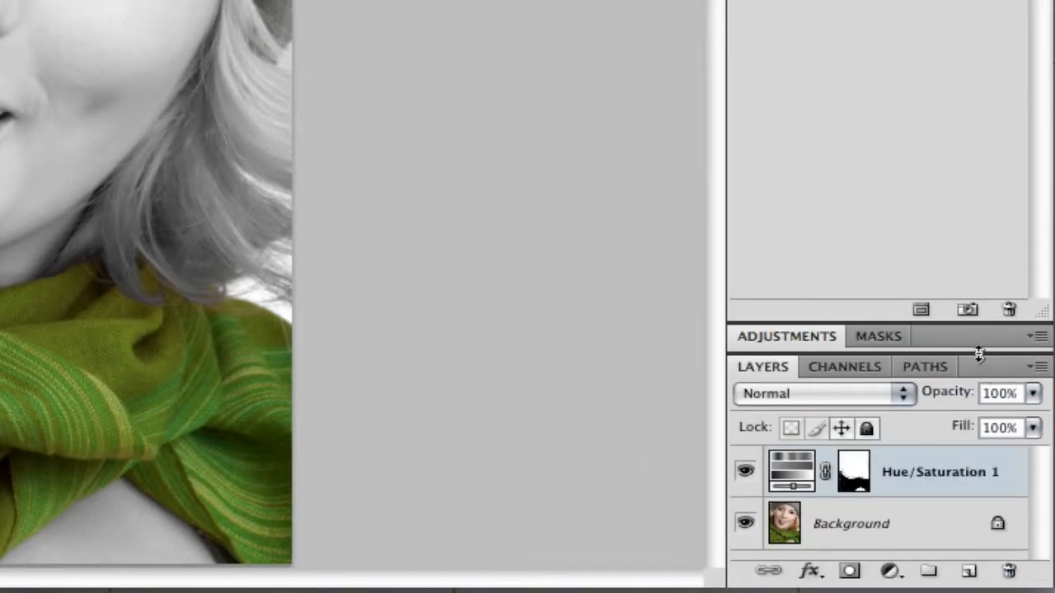
left_click_drag(978, 354, 950, 139)
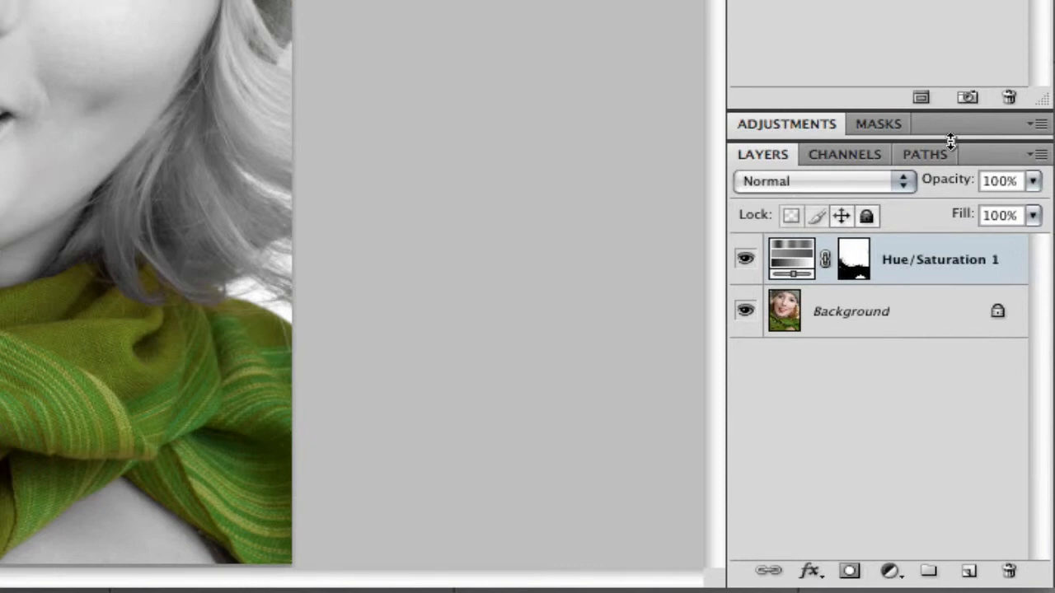
left_click(746, 265)
left_click(746, 265)
Step: Reopen the Hue/Saturation layer's settings and set Saturation to -100 again
left_click(796, 262)
mouse_move(745, 282)
left_mouse_down()
mouse_move(959, 284)
mouse_move(810, 292)
mouse_move(736, 277)
left_mouse_up()
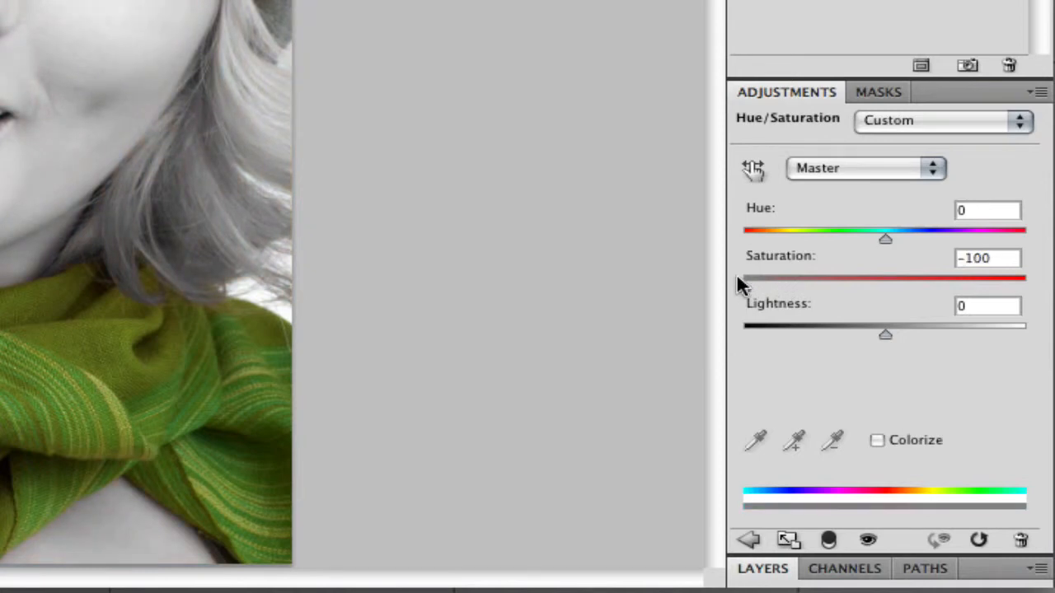